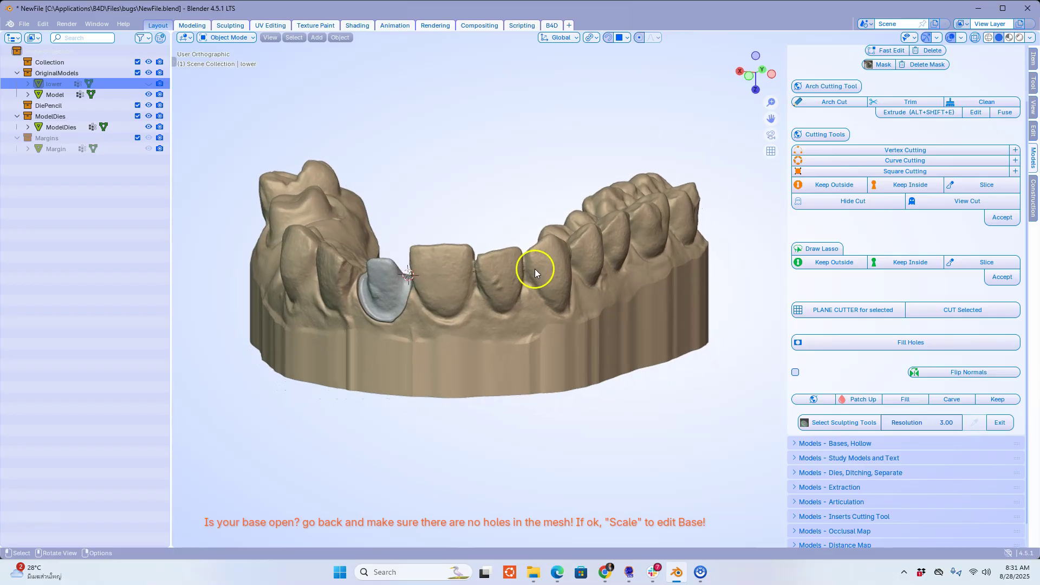
Step: Add a plane cutter for the tan arch Model and move the plane up along Z to the level of the tooth tips
click(462, 269)
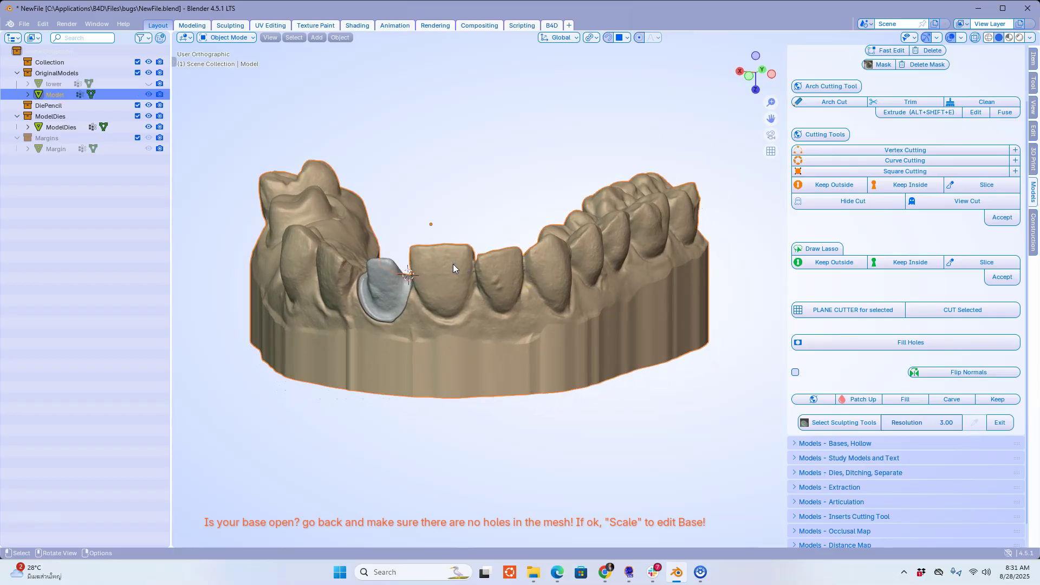
middle_drag(453, 266, 472, 269)
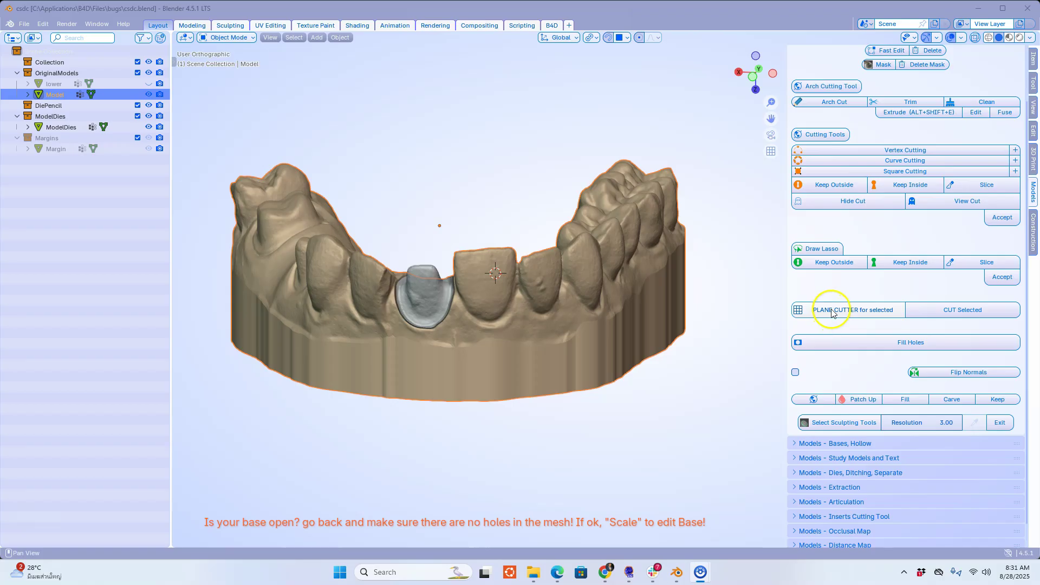
click(832, 313)
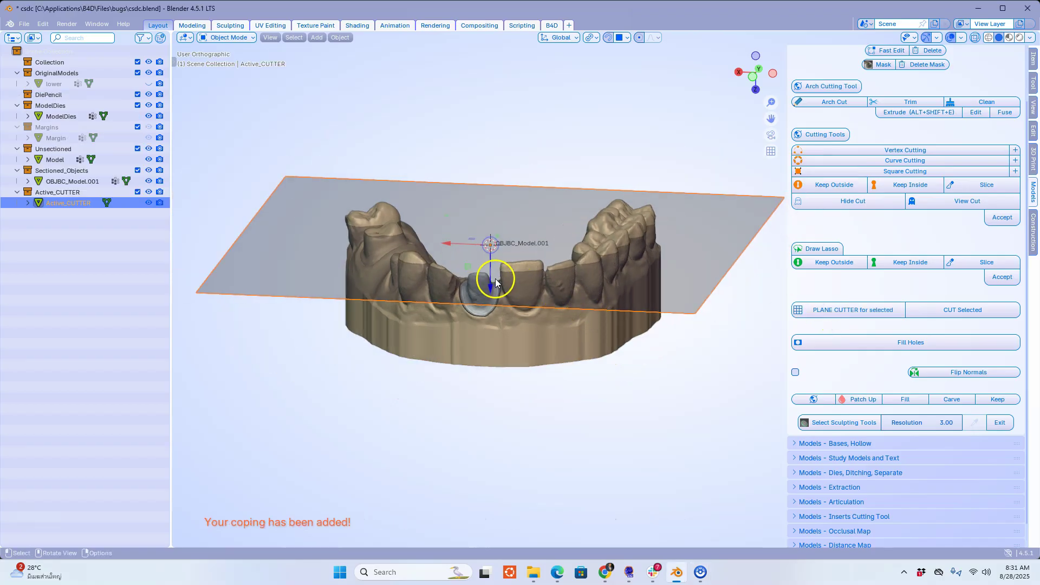
drag(496, 282, 489, 264)
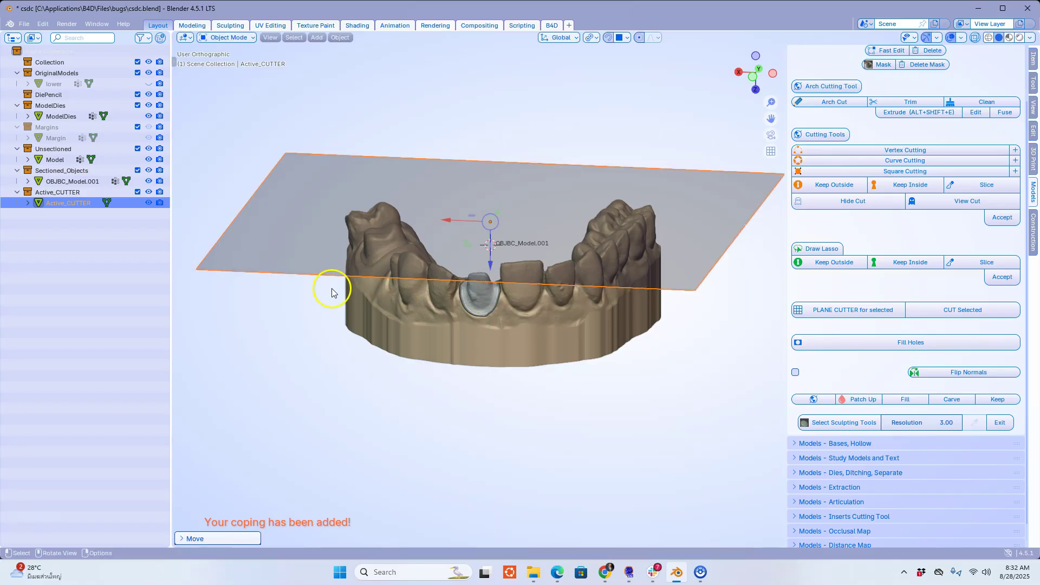
click(431, 306)
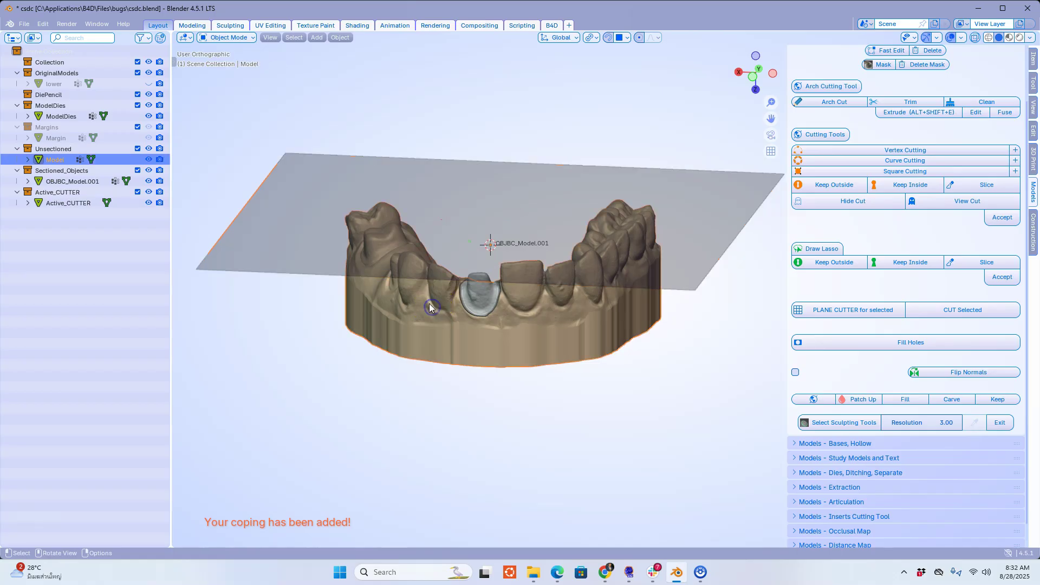
click(594, 267)
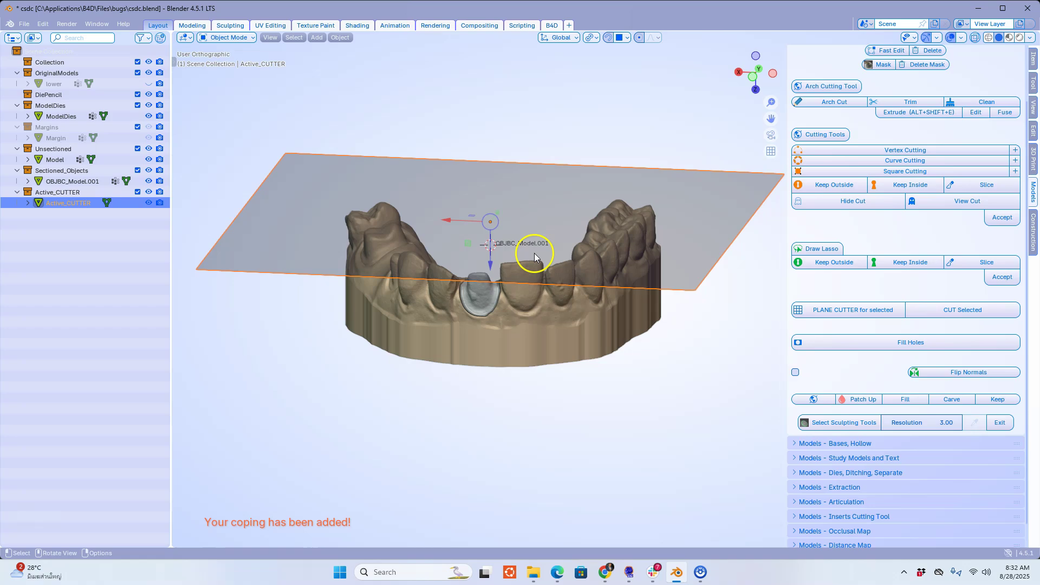
Step: In the cutter's mesh, pull the area above the second premolar about 11.5 mm down along Z with smooth proportional editing
mouse_move(534, 257)
middle_down()
mouse_move(451, 245)
mouse_move(483, 240)
mouse_move(469, 247)
mouse_move(503, 276)
mouse_move(488, 281)
mouse_move(538, 205)
mouse_move(529, 242)
mouse_move(541, 272)
middle_up()
key(Tab)
scroll(525, 242, up, 4)
shift+middle_drag(546, 225, 518, 402)
scroll(528, 351, up, 2)
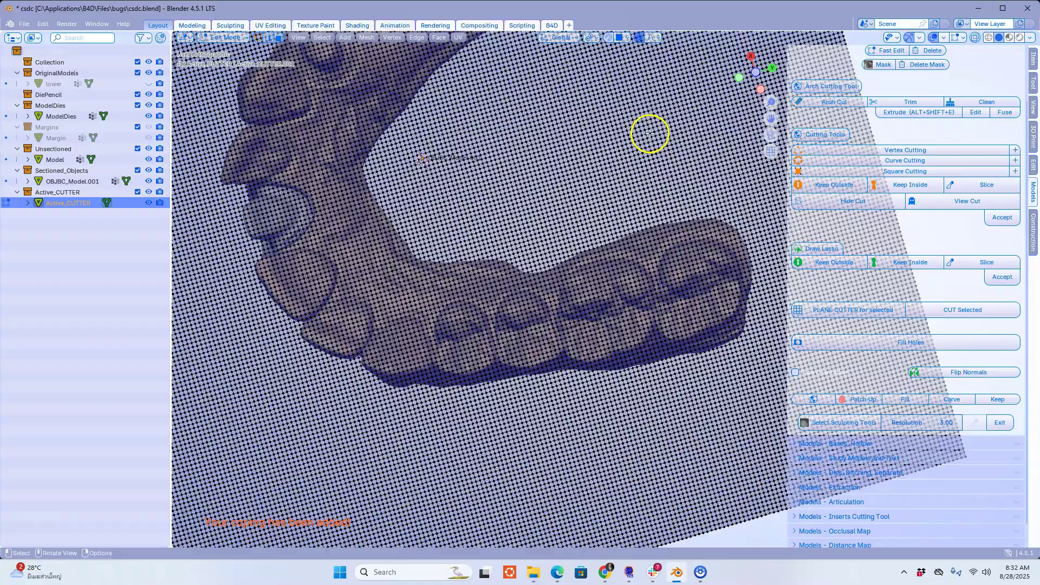
drag(755, 71, 757, 73)
click(756, 72)
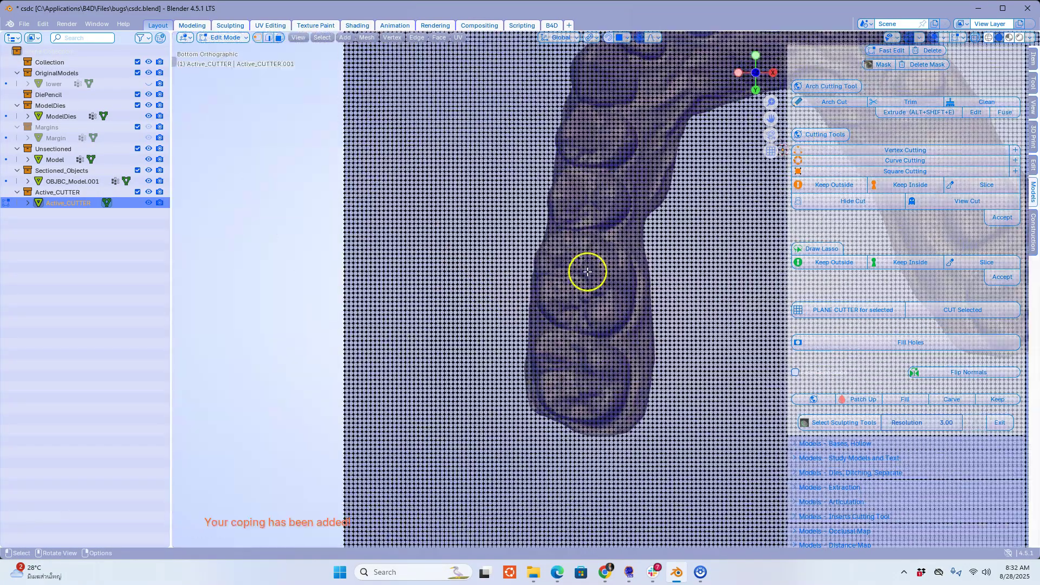
scroll(587, 273, up, 5)
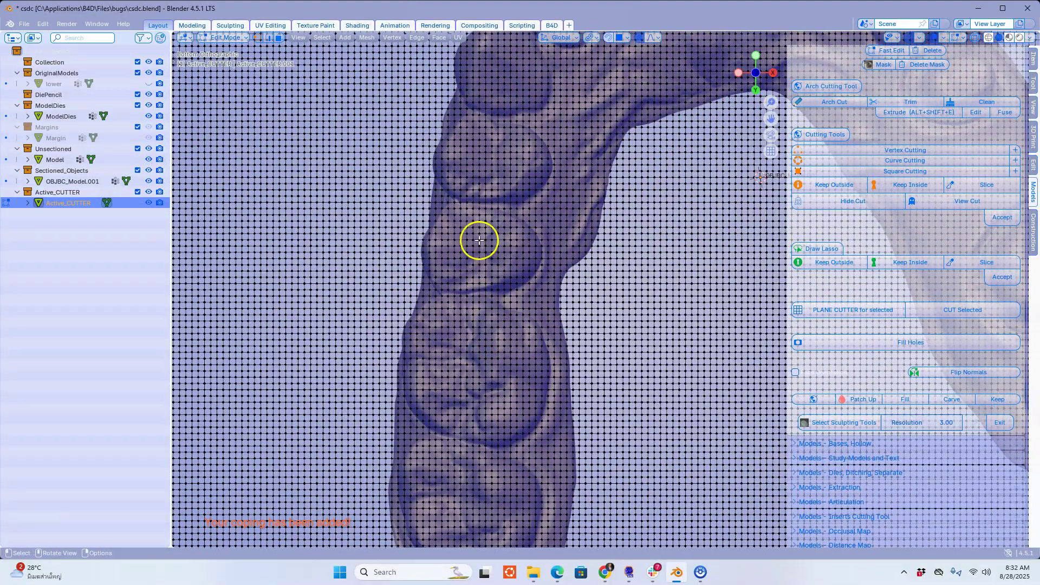
middle_drag(417, 310, 280, 301)
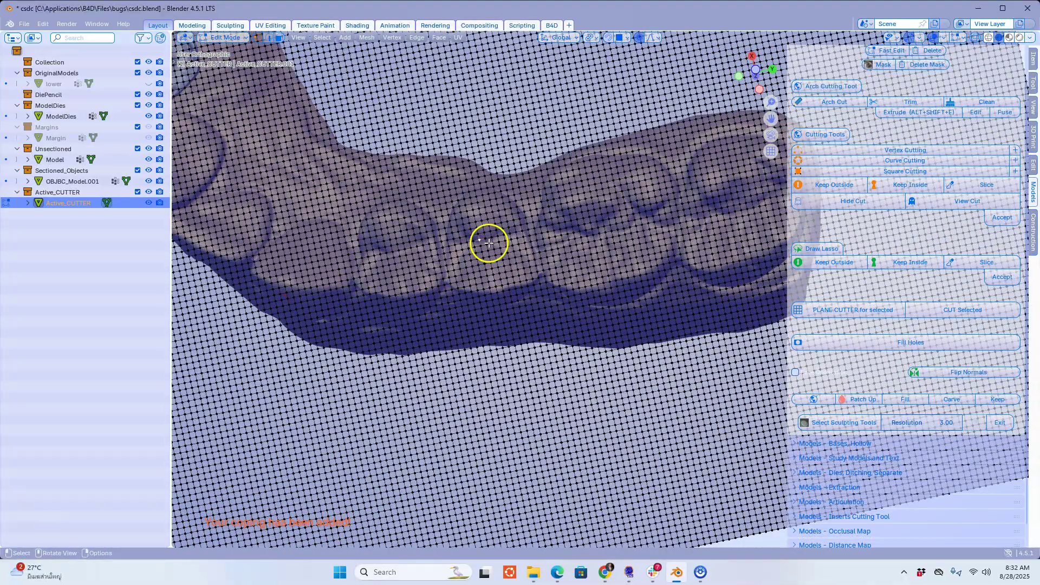
middle_drag(489, 243, 506, 268)
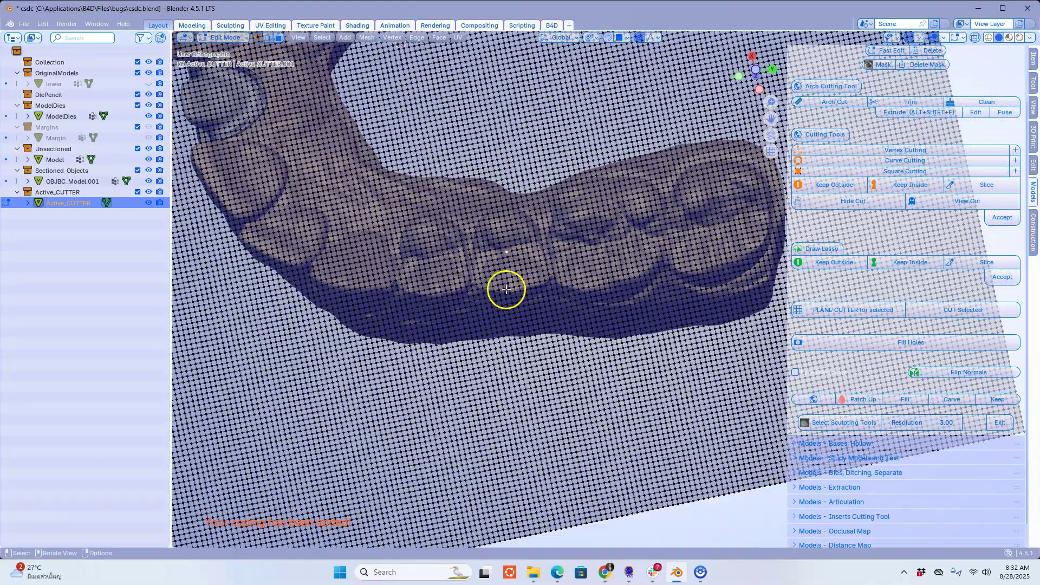
middle_drag(497, 343, 513, 269)
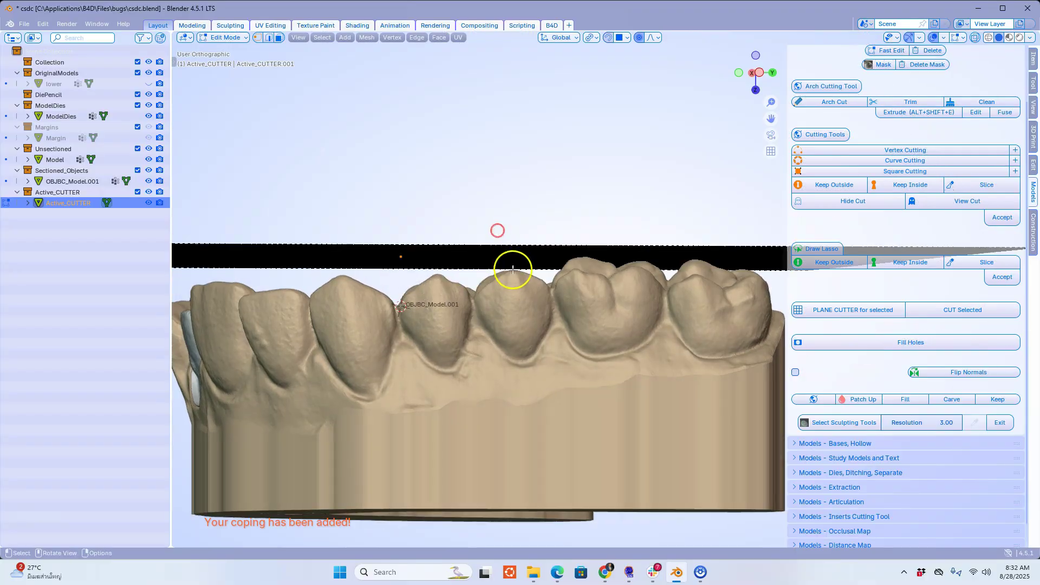
key(g)
key(z)
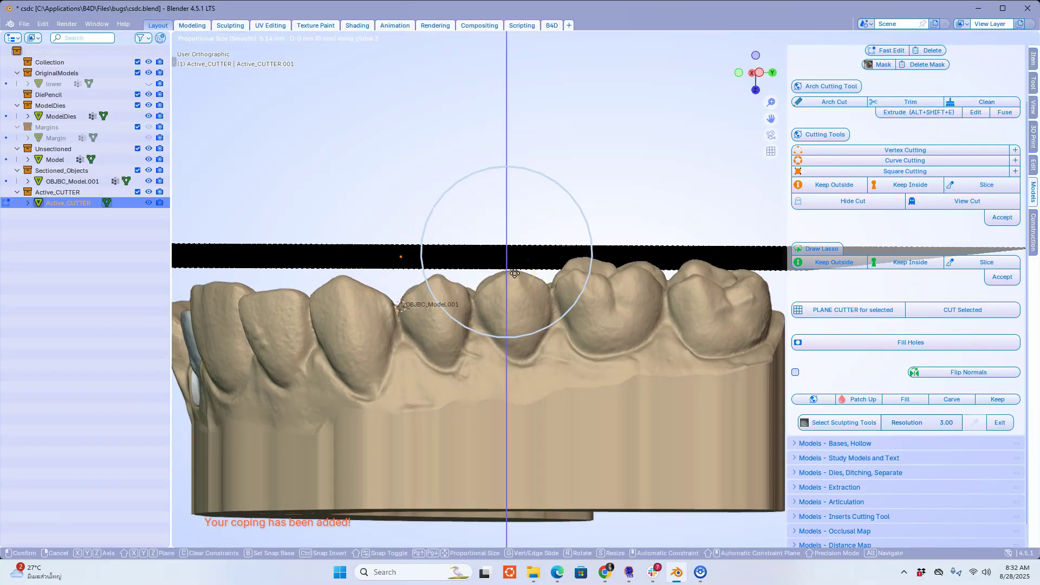
scroll(518, 295, down, 1)
scroll(525, 339, up, 3)
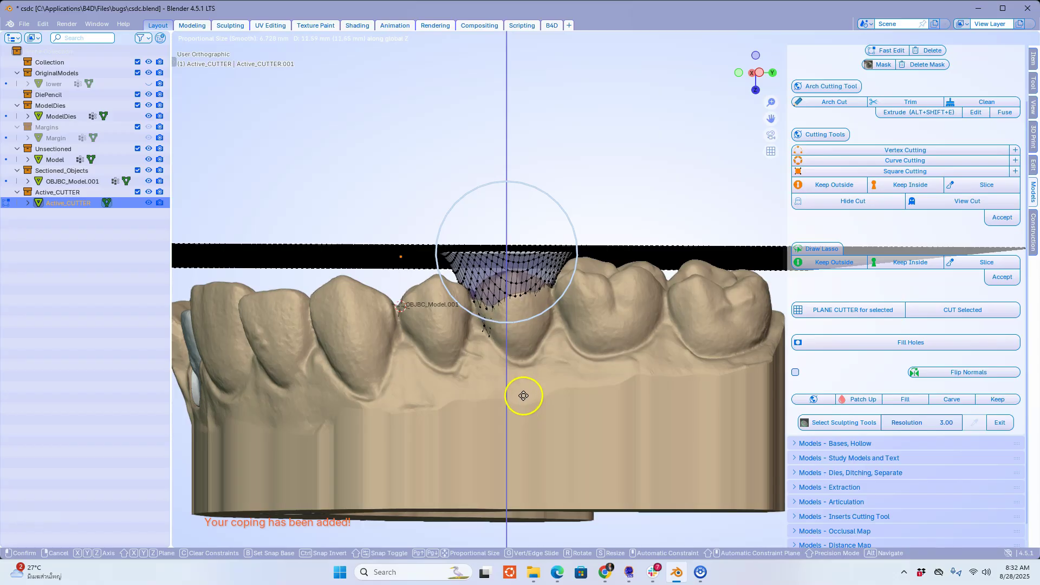
click(522, 392)
middle_drag(522, 374, 521, 374)
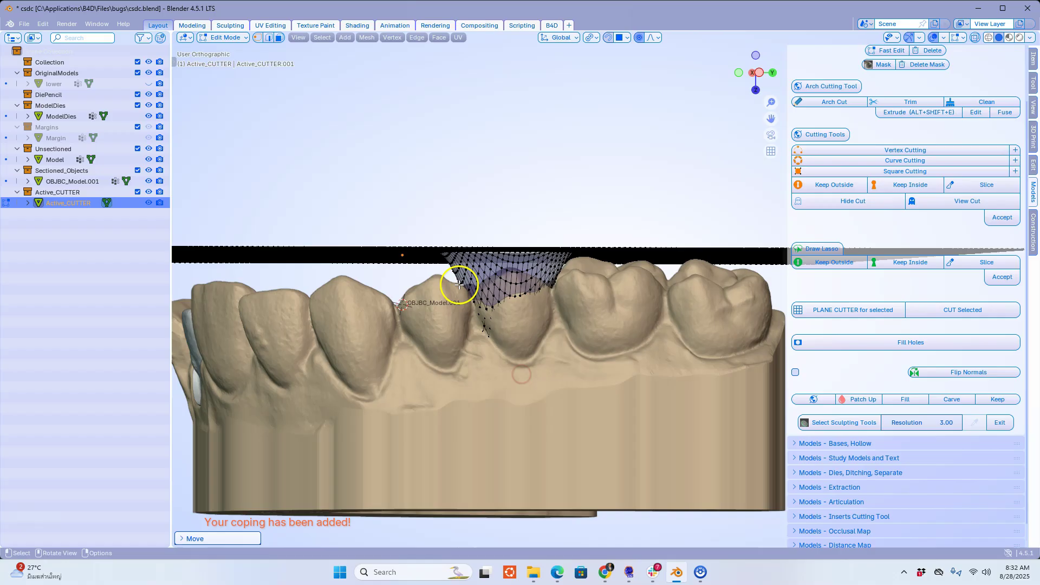
Step: Reshape the cutter's dip so it wraps around both sides of the second premolar, and finish the mesh editing
scroll(459, 284, up, 2)
key(g)
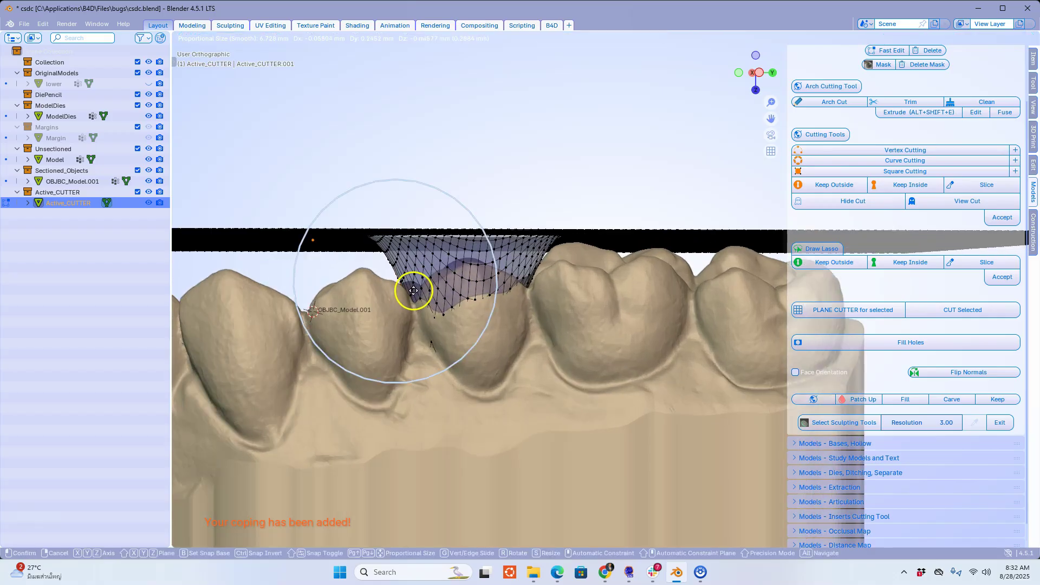
click(414, 292)
drag(529, 280, 527, 288)
middle_drag(517, 309, 617, 285)
drag(408, 283, 403, 284)
scroll(404, 283, down, 2)
shift+middle_drag(418, 300, 476, 243)
key(Tab)
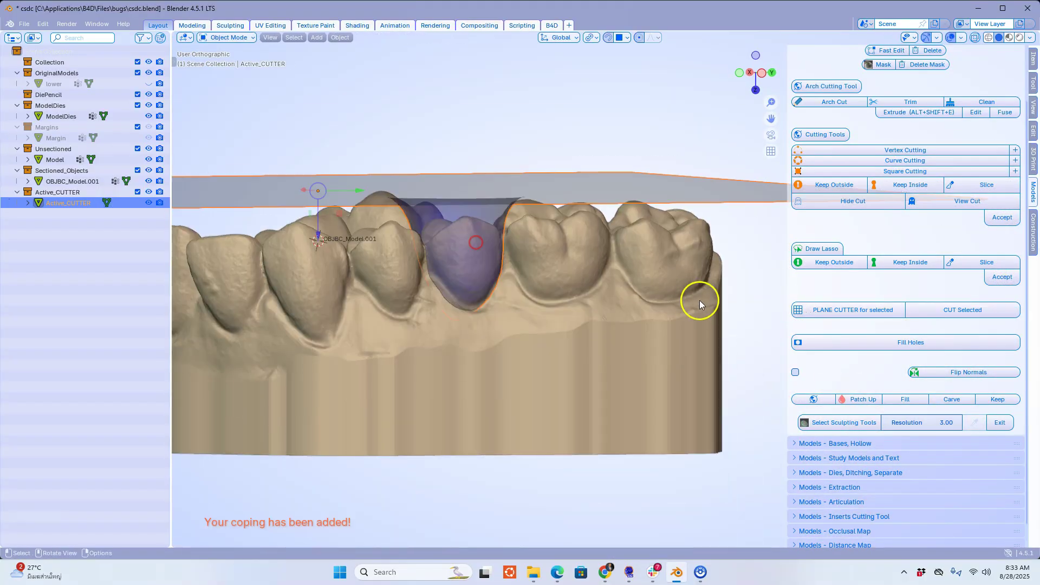
Step: Cut the arch with the shaped plane cutter and try to move the separated premolar
click(963, 314)
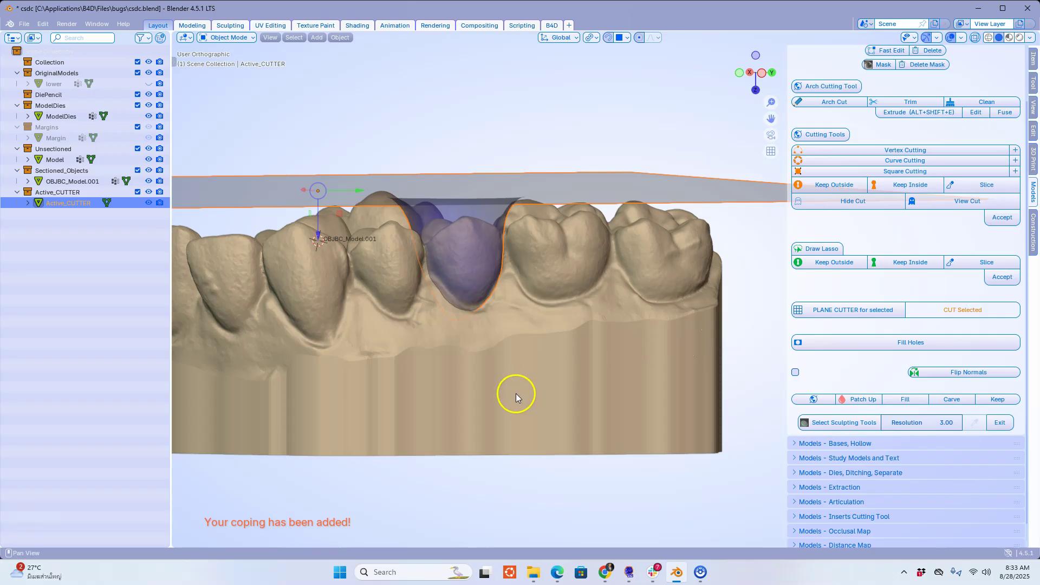
click(477, 267)
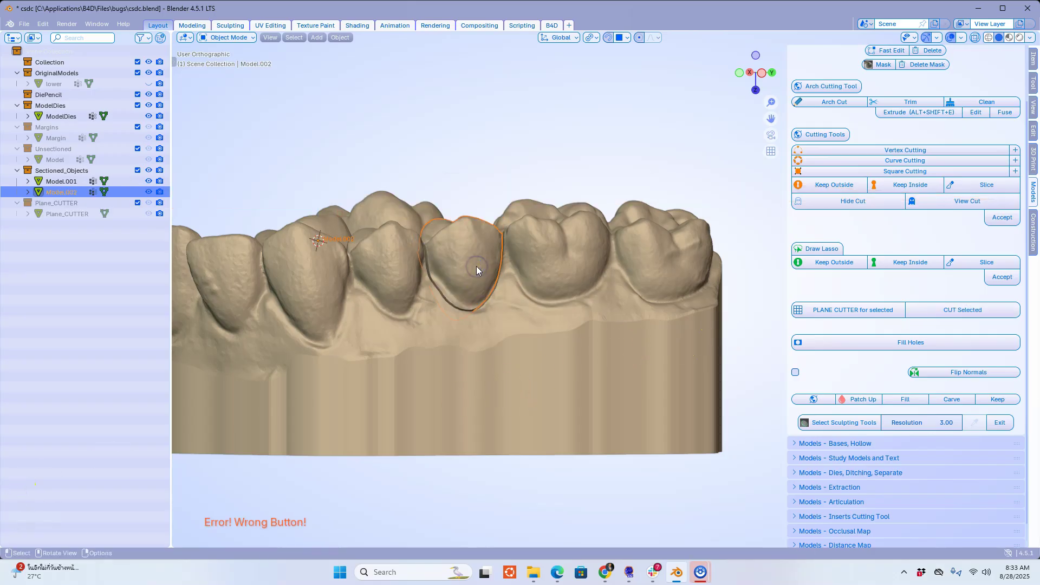
drag(476, 266, 475, 237)
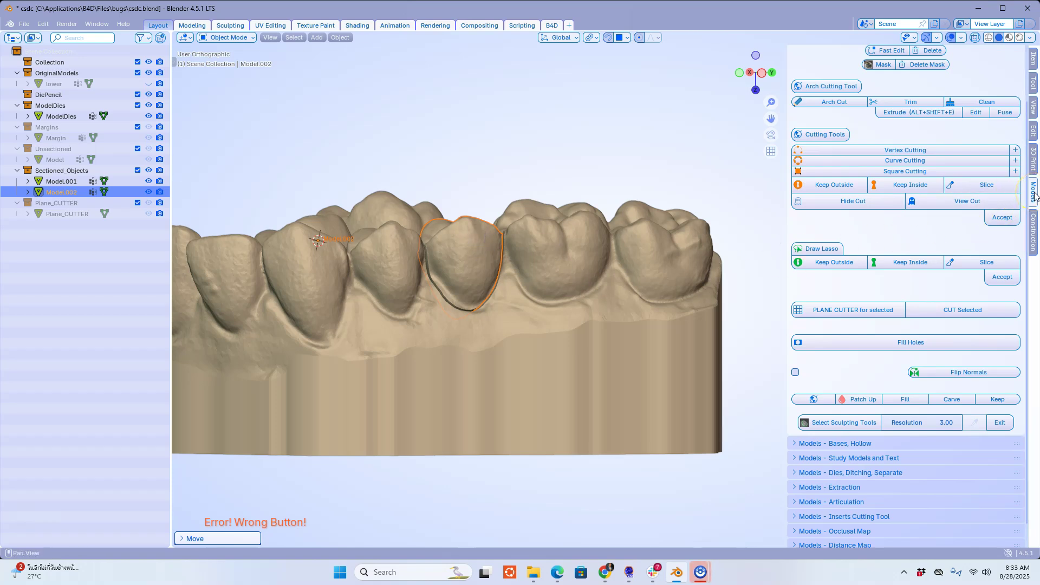
Step: Unlock the models with the alignment tools' lock control and lift the separated premolar out of the arch
scroll(964, 192, up, 3)
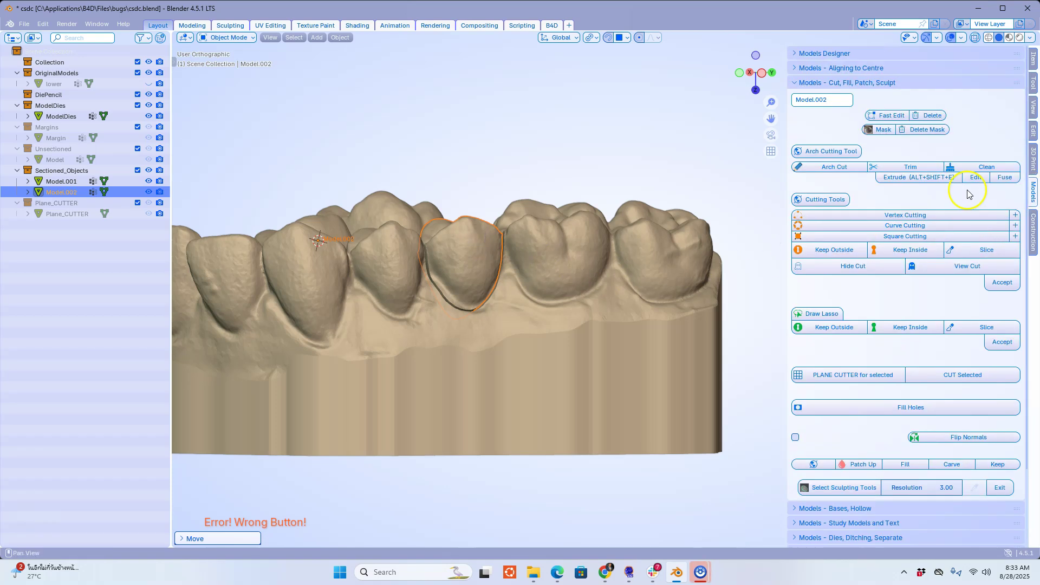
click(799, 73)
click(1016, 156)
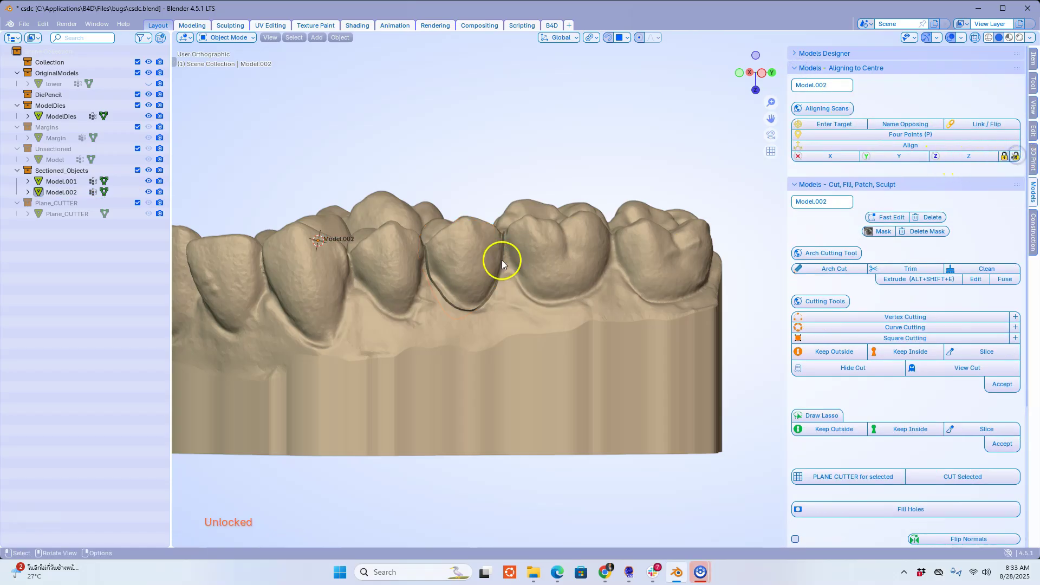
click(502, 264)
drag(476, 248, 471, 190)
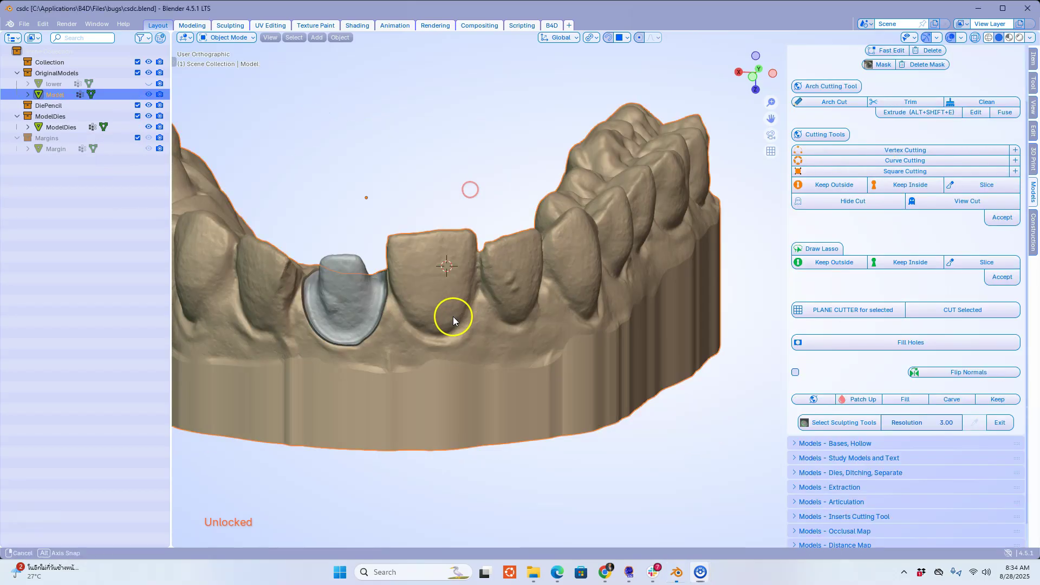
Step: Select the grey die together with the tan arch Model and add a plane cutter for both
middle_drag(453, 316, 553, 287)
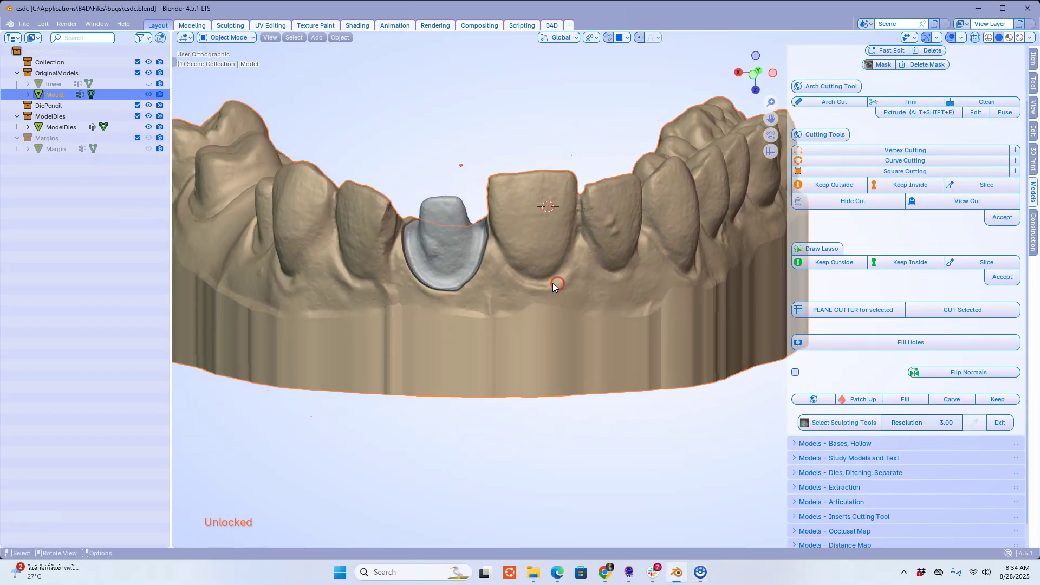
click(539, 252)
scroll(443, 242, up, 2)
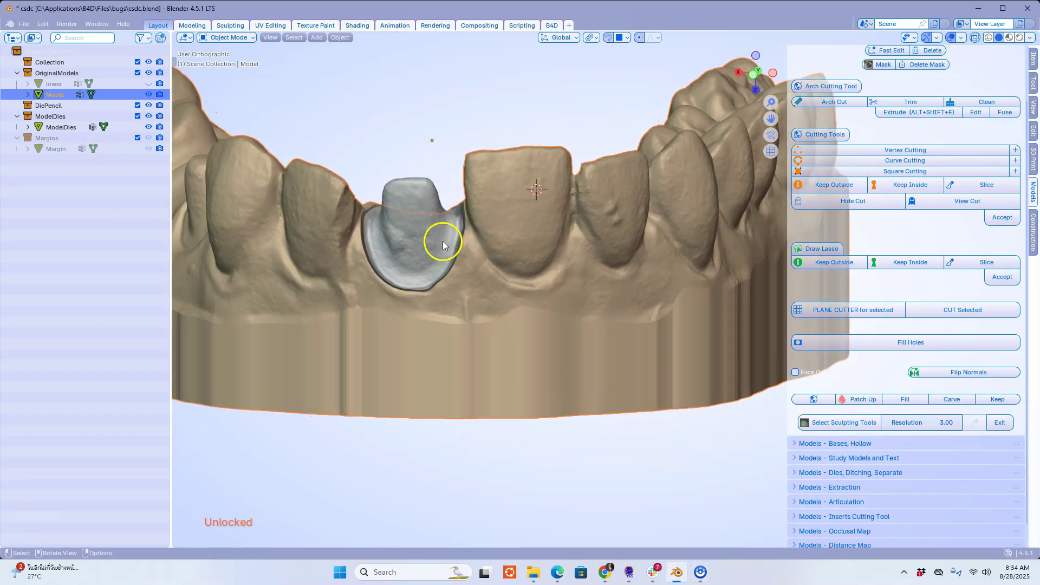
shift+middle_drag(435, 241, 494, 246)
click(443, 230)
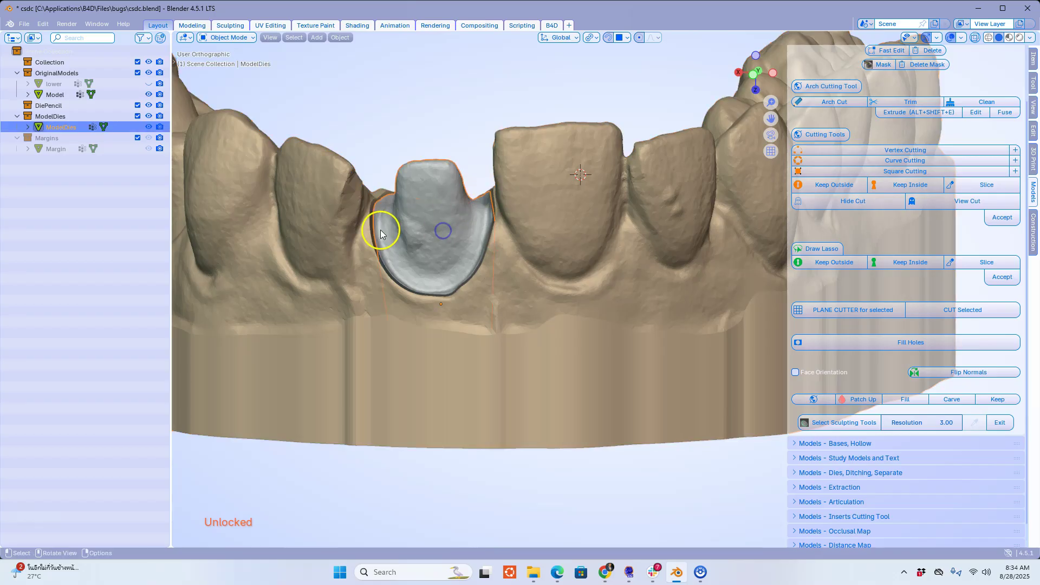
click(542, 208)
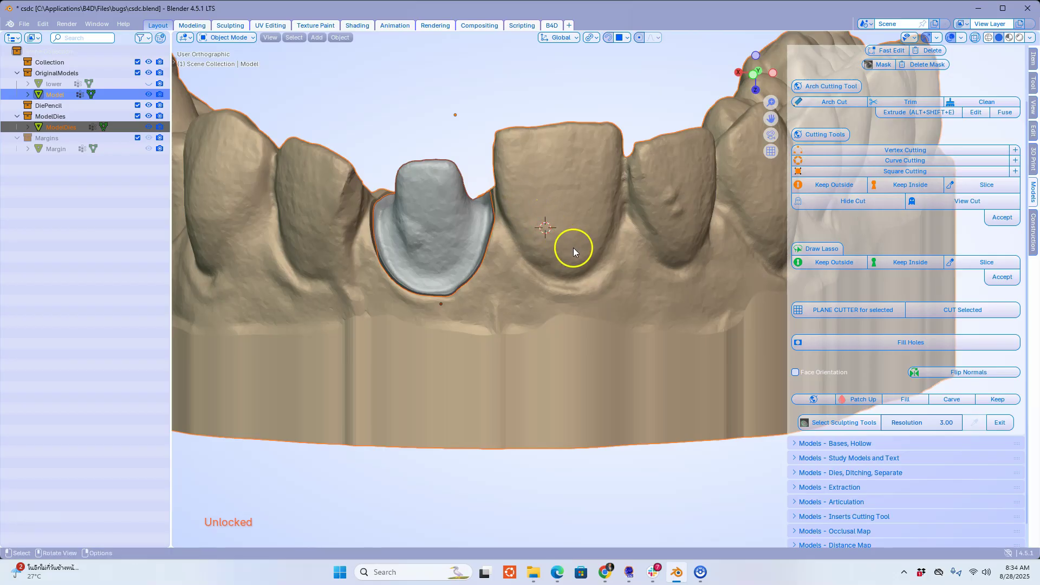
click(834, 311)
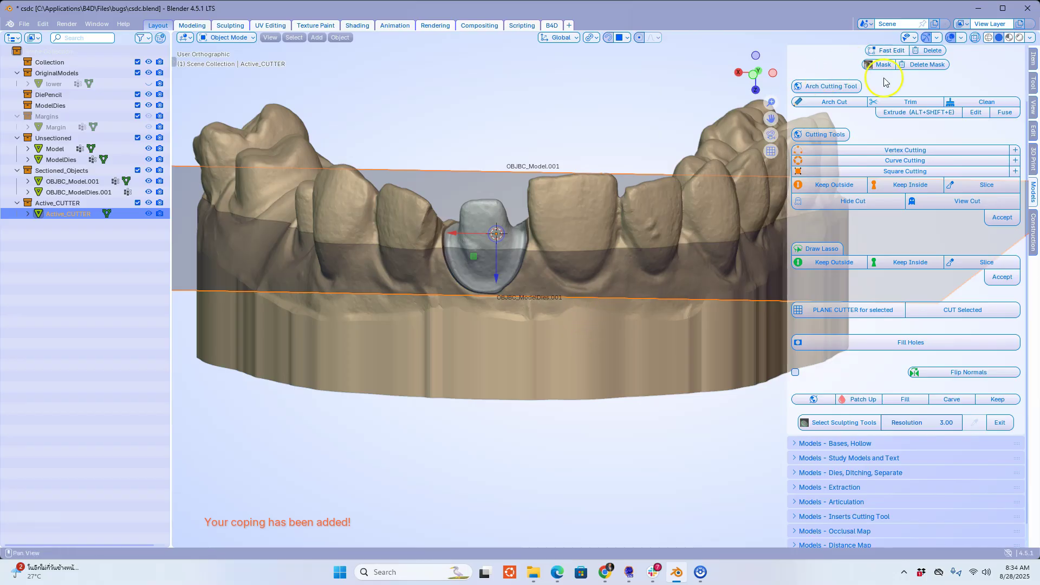
Step: Using the see-through display, lower the plane cutter into the model's base and cut both the arch and the die
click(975, 39)
middle_drag(608, 157, 543, 167)
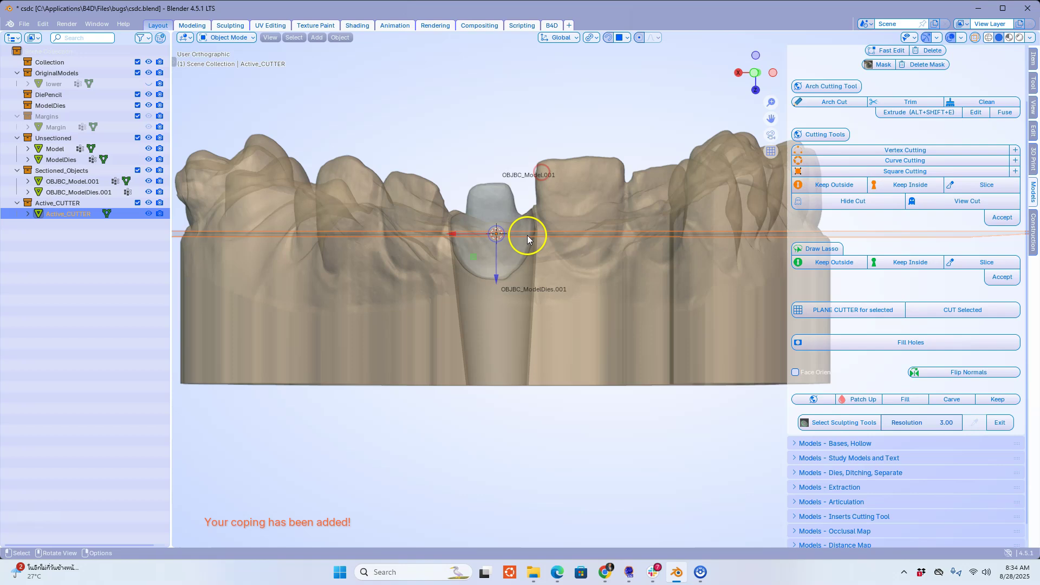
drag(494, 271, 488, 376)
mouse_move(492, 369)
middle_down()
mouse_move(506, 365)
mouse_move(523, 395)
mouse_move(529, 446)
mouse_move(509, 364)
mouse_move(511, 375)
middle_up()
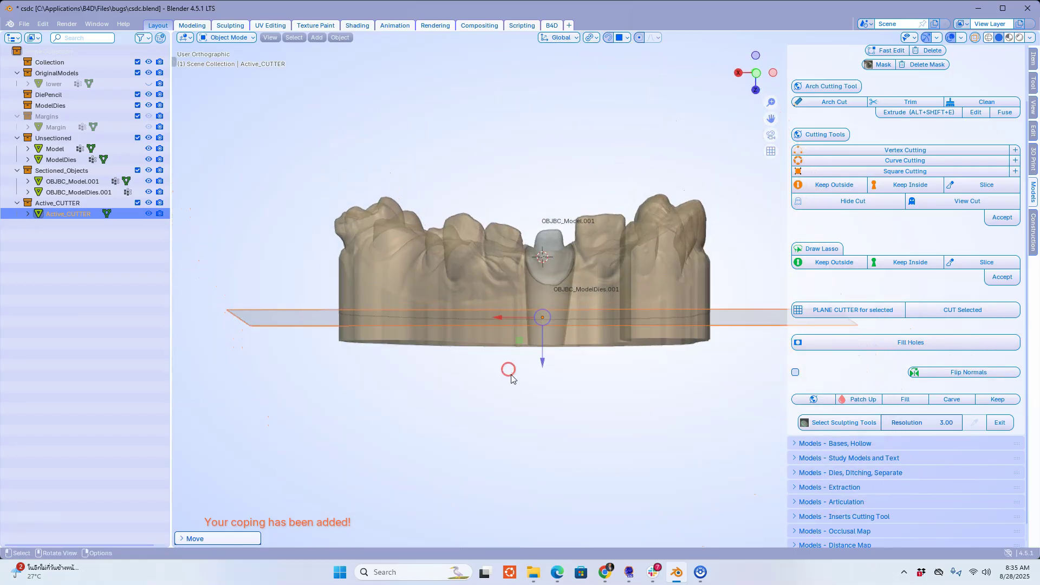
scroll(511, 376, up, 4)
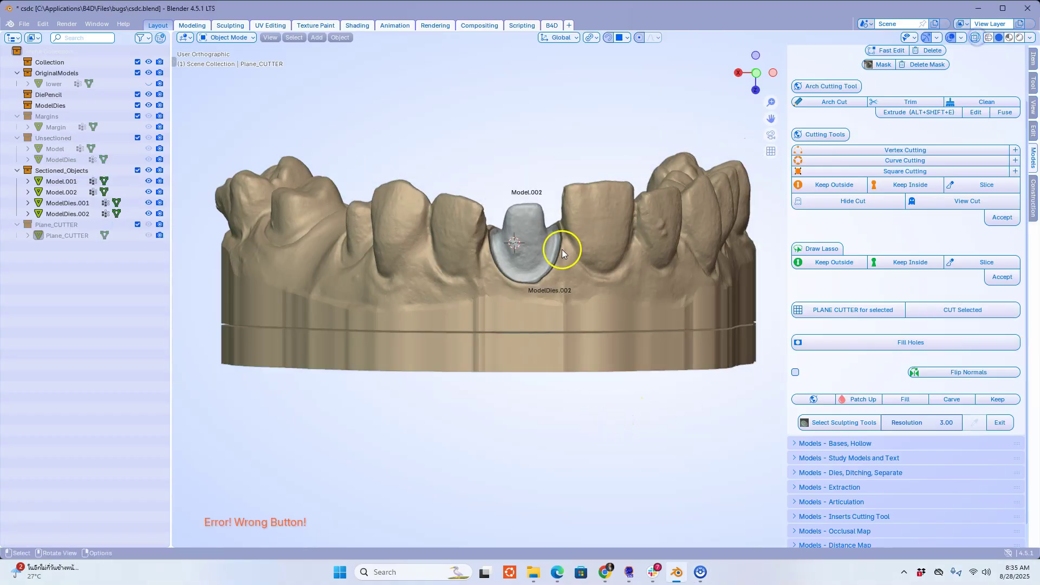
Step: Hide the cut-off base sections Model.002 and ModelDies.002 and inspect the cut surface from underneath
click(526, 355)
middle_drag(526, 351, 522, 264)
key(h)
click(512, 369)
key(h)
scroll(515, 347, up, 3)
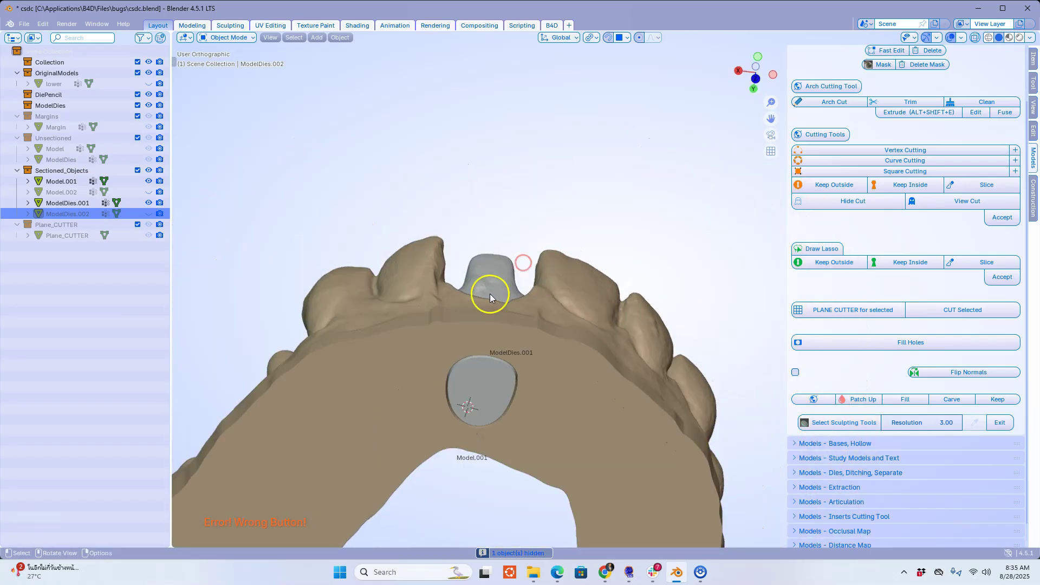
scroll(490, 294, down, 4)
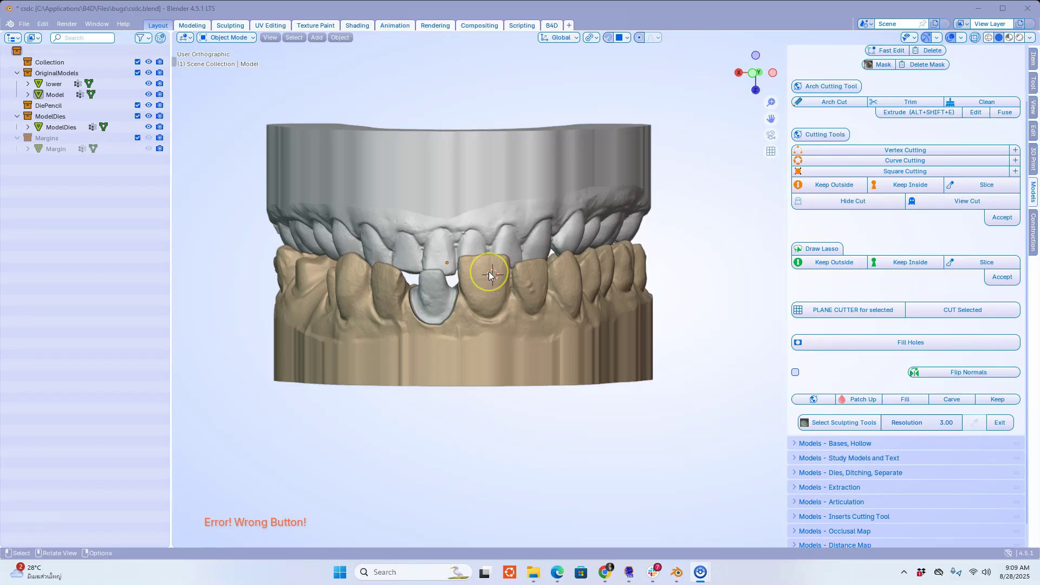
Step: Select the grey arch, the die and the tan arch together, place the 3D cursor on a front tooth and add a plane cutter for them
click(422, 183)
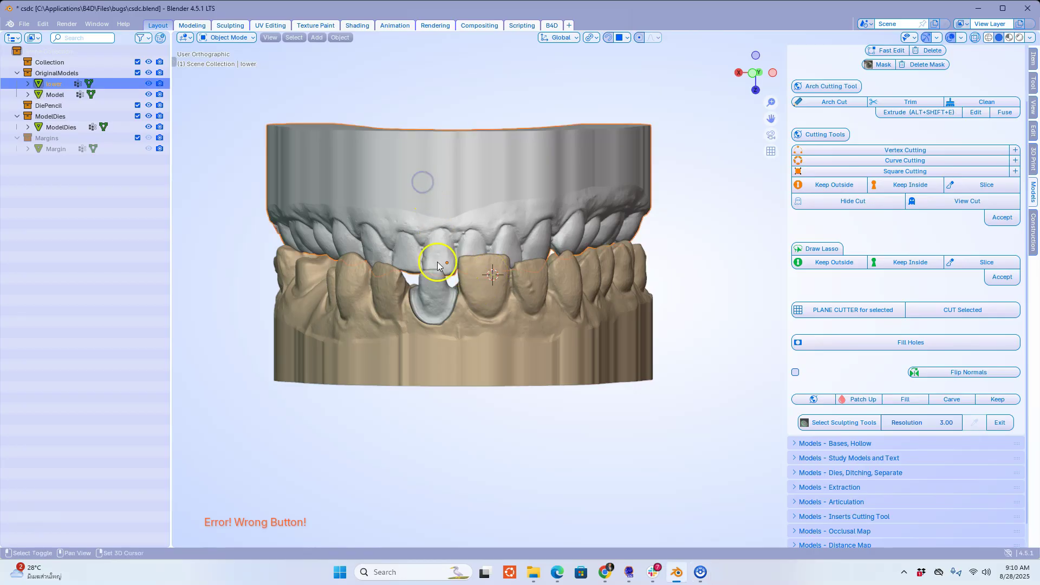
shift+click(432, 287)
shift+click(493, 288)
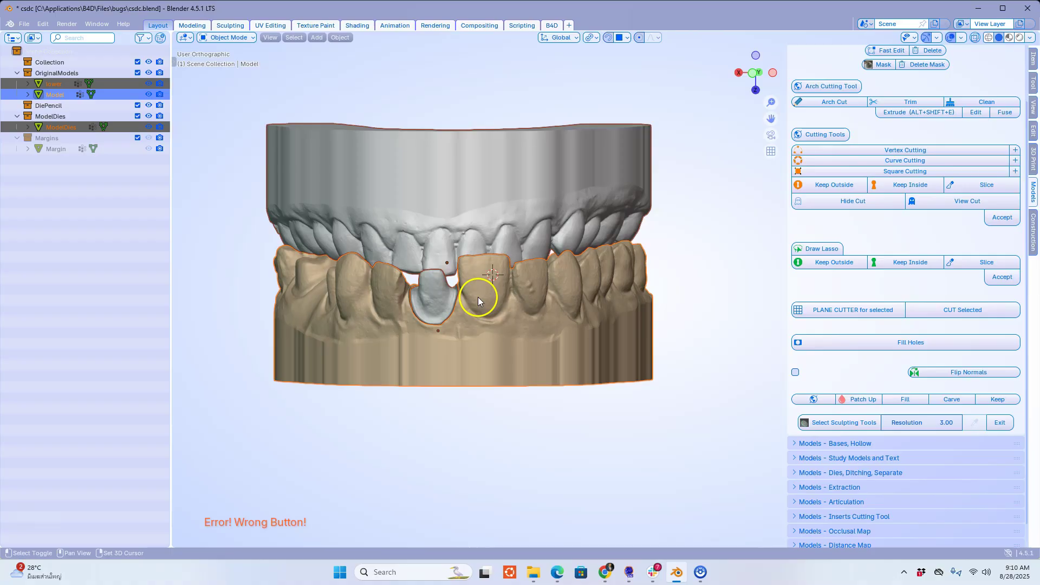
shift+right_click(480, 293)
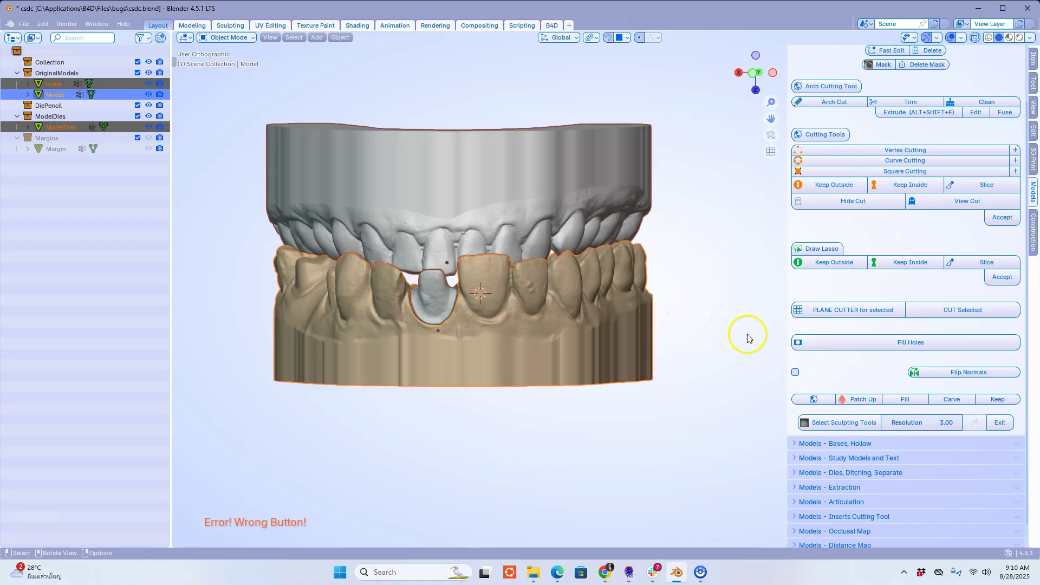
click(828, 312)
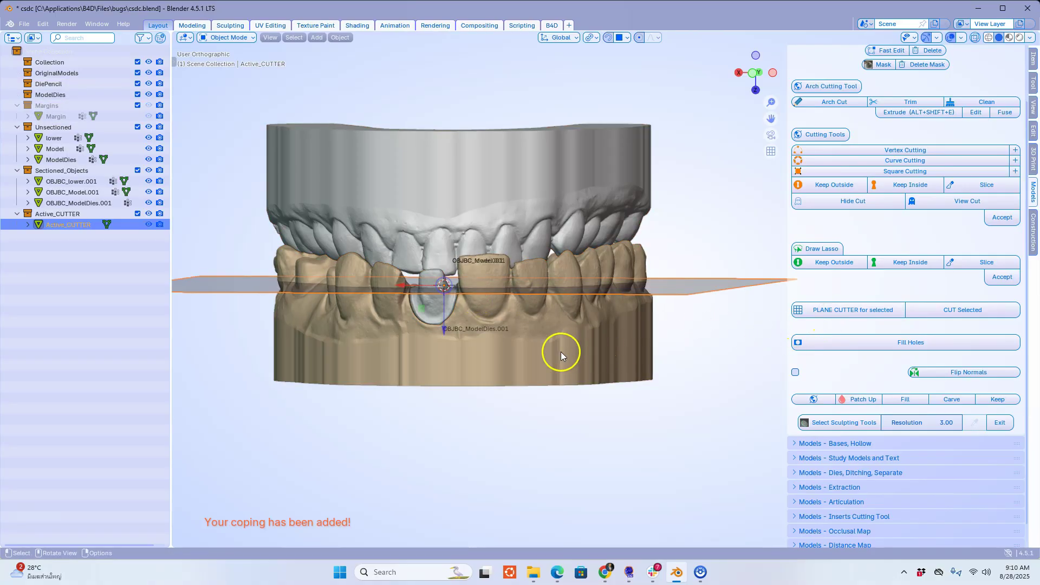
Step: Lower the plane cutter into the tan model's base and place a duplicate of it through the grey model's base
drag(442, 324, 463, 393)
middle_drag(490, 387, 505, 385)
scroll(499, 387, down, 2)
click(514, 371)
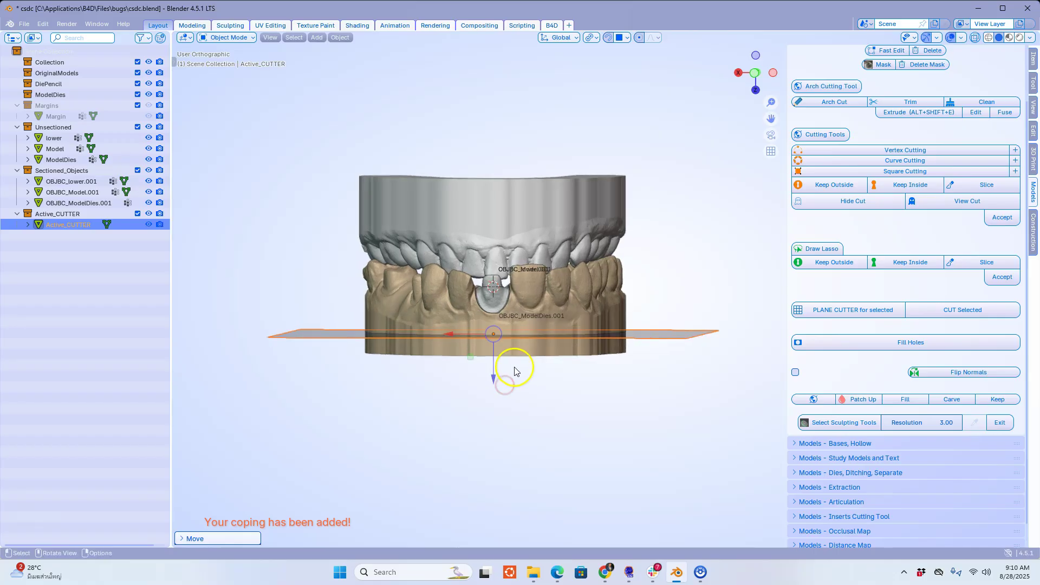
key(shift+d)
click(515, 243)
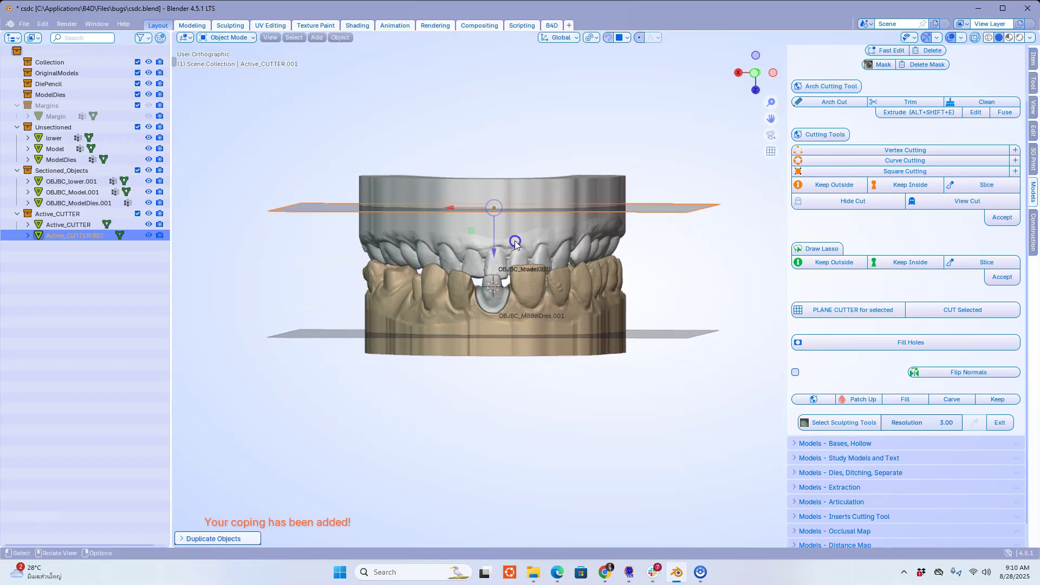
Step: Duplicate the cutter from the grey base, rotate the copy upright and position it as a vertical cut through both arches
key(shift+d)
click(610, 181)
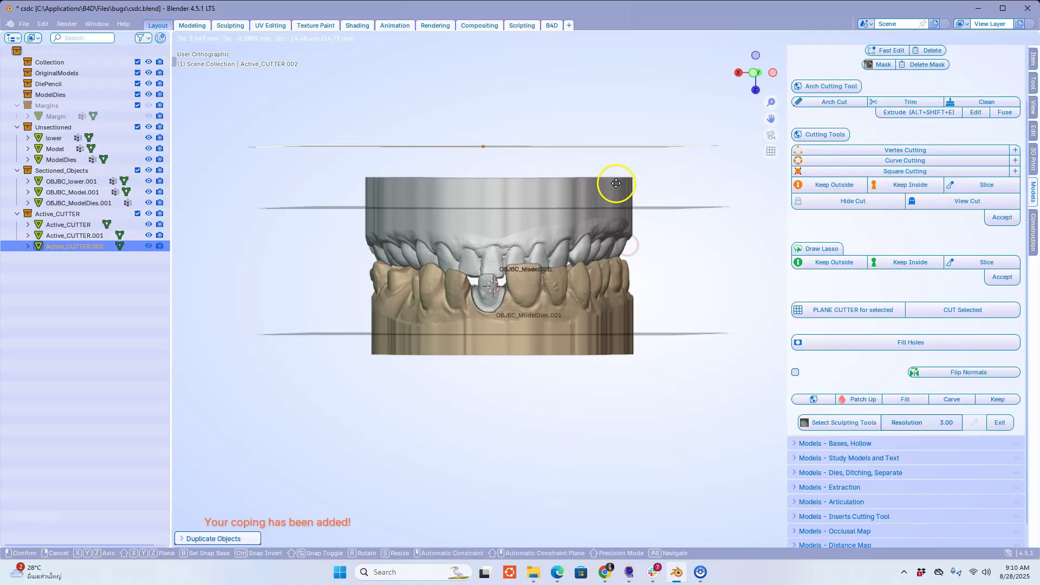
key(r)
click(486, 134)
scroll(486, 134, up, 3)
key(g)
click(562, 213)
middle_drag(562, 213, 514, 304)
key(r)
click(458, 151)
key(g)
click(527, 207)
middle_drag(526, 207, 528, 314)
Step: Duplicate the horizontal cutter in the tan base, rotate the copy upright and move it onto the arches
click(316, 358)
key(shift+d)
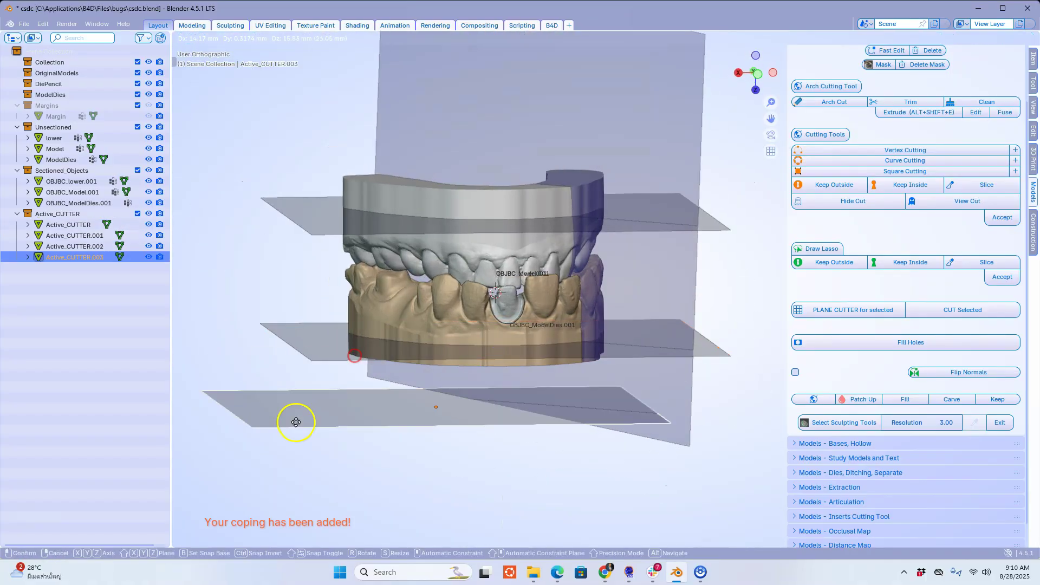
click(297, 424)
key(r)
click(401, 487)
middle_drag(433, 504, 435, 468)
key(g)
click(432, 304)
middle_drag(432, 304, 433, 330)
Step: Rotate the new upright cutter to run across the arch seen from above and reposition it through the posterior teeth
key(r)
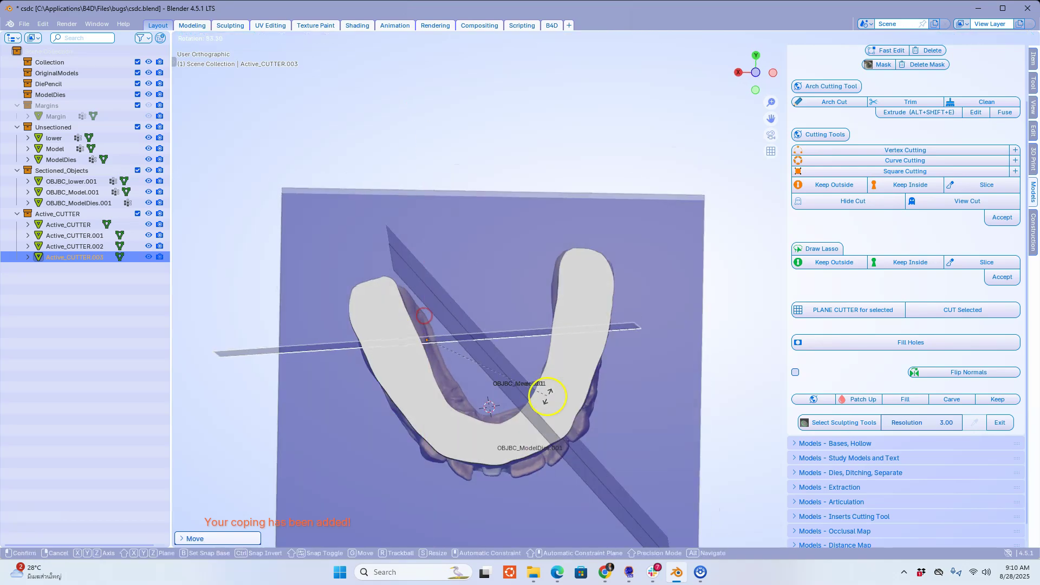
click(553, 400)
middle_drag(553, 399, 536, 477)
middle_drag(507, 387, 517, 325)
key(g)
click(522, 411)
middle_drag(522, 410, 535, 356)
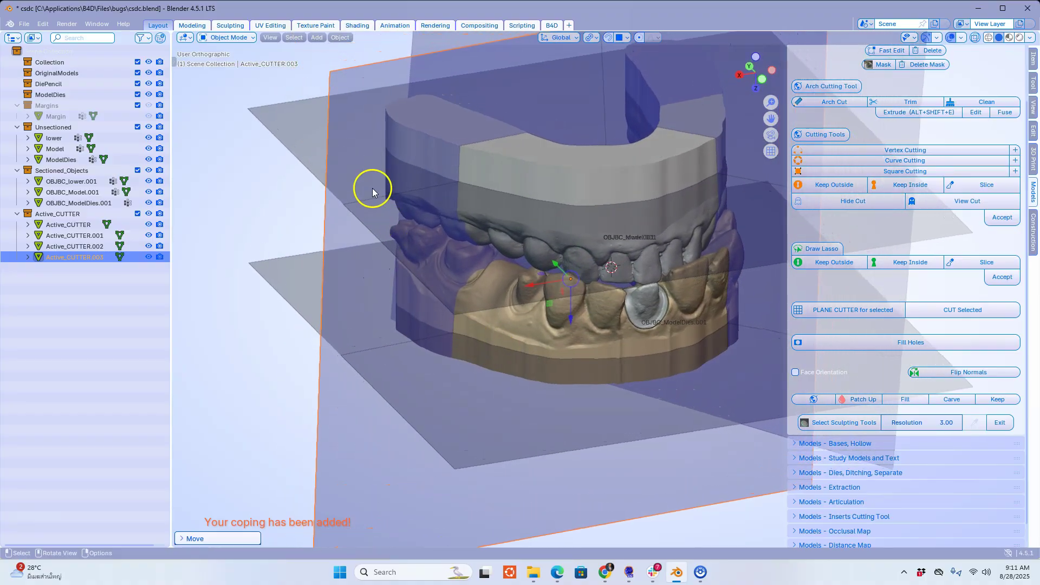
Step: Inspect the mesh grid of the horizontal cutter in the grey base in Edit Mode and return to Object Mode
click(364, 169)
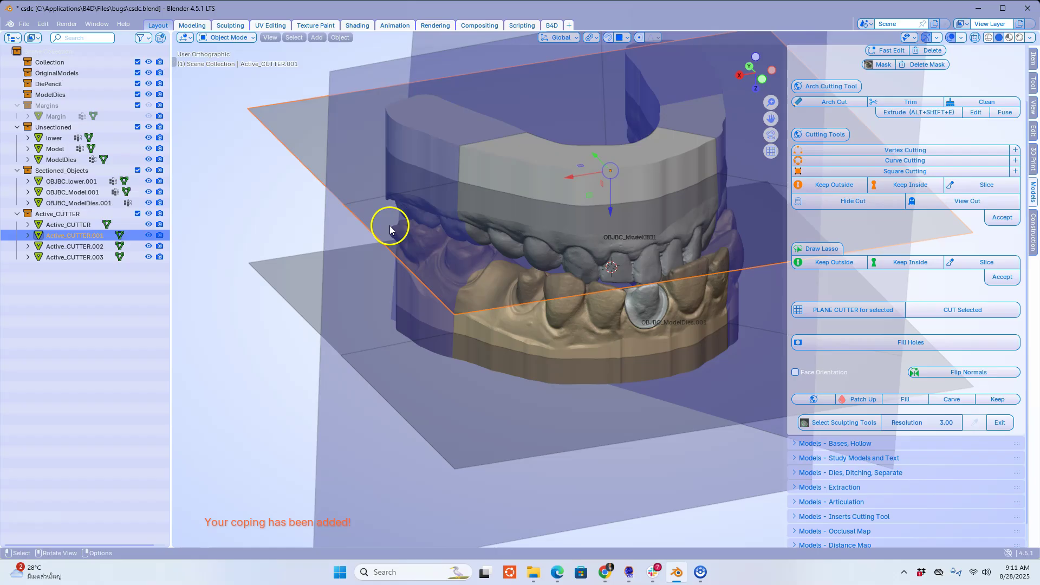
key(Tab)
middle_drag(392, 227, 393, 227)
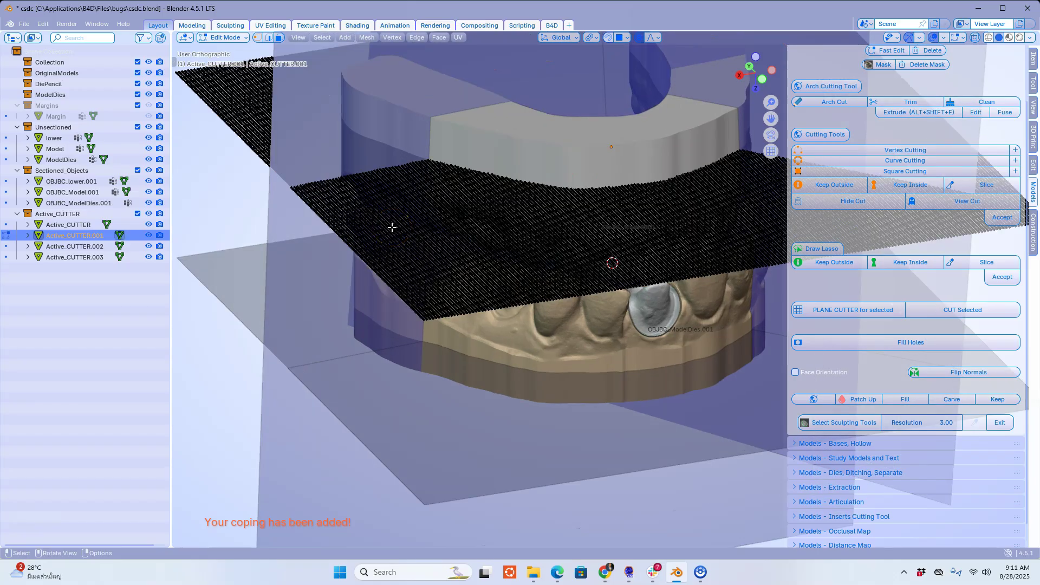
scroll(392, 227, down, 2)
key(Tab)
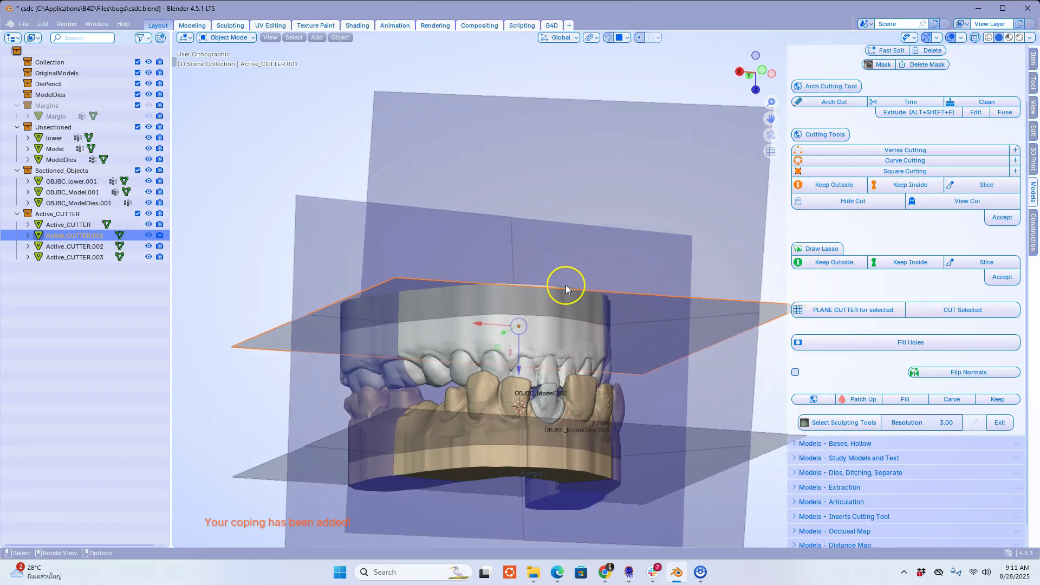
Step: Cut both arches and the die with all four plane cutters
middle_drag(565, 285, 710, 288)
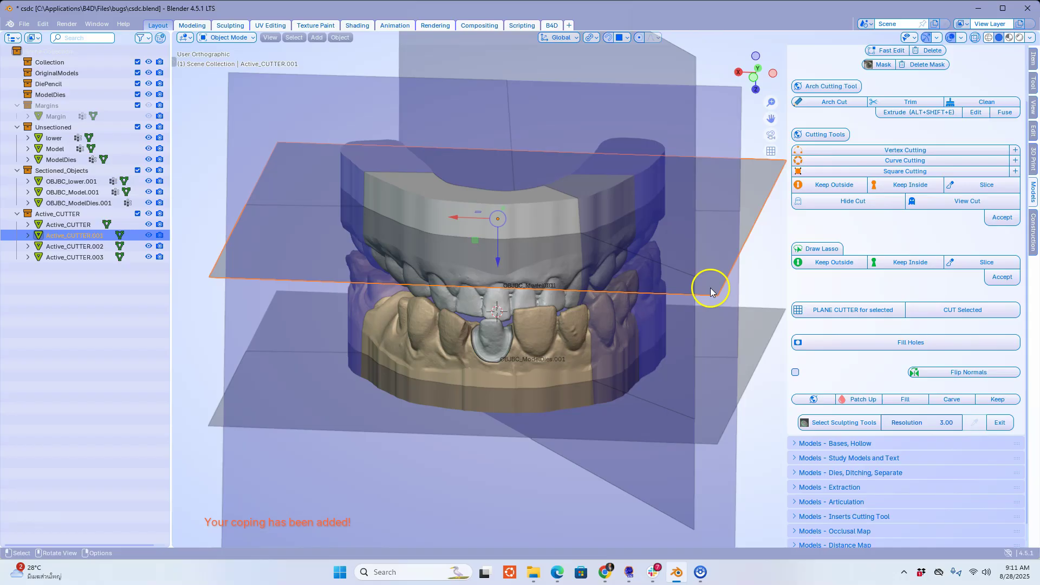
click(962, 311)
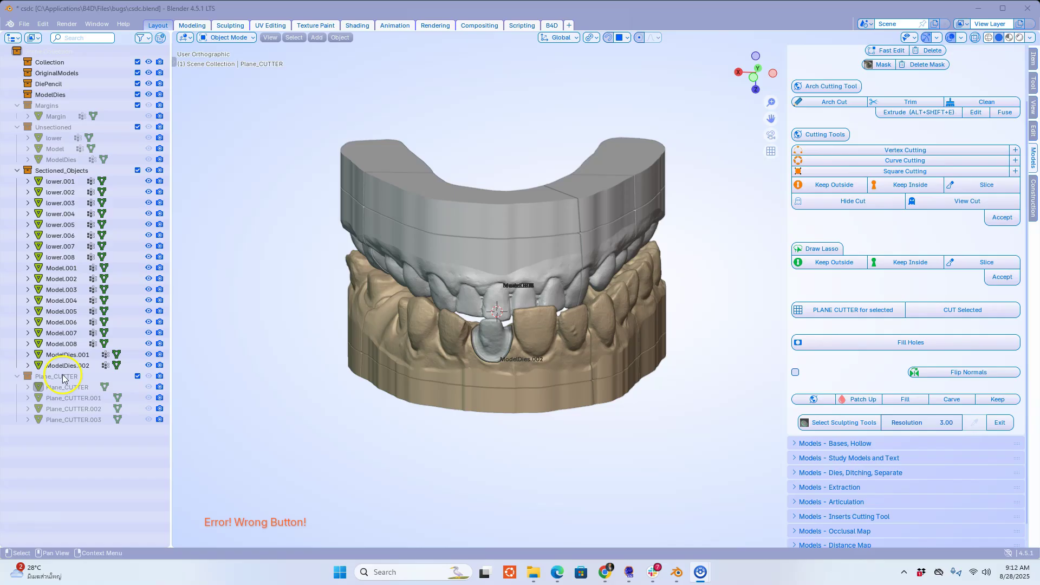
Step: Show the Disable in Viewports toggles in the Outliner and make the Plane_CUTTER collection visible in the viewport
click(142, 37)
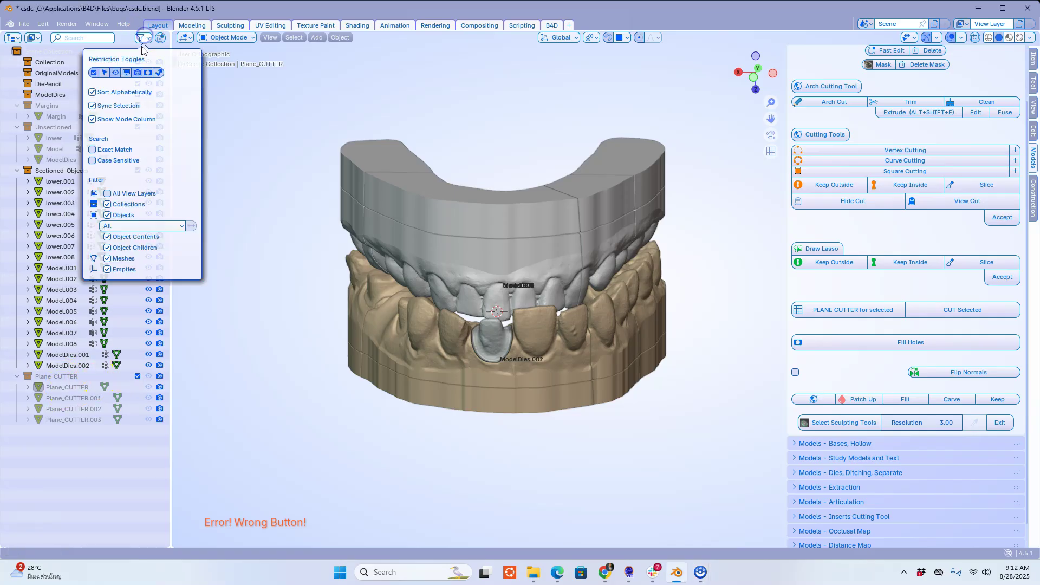
click(127, 73)
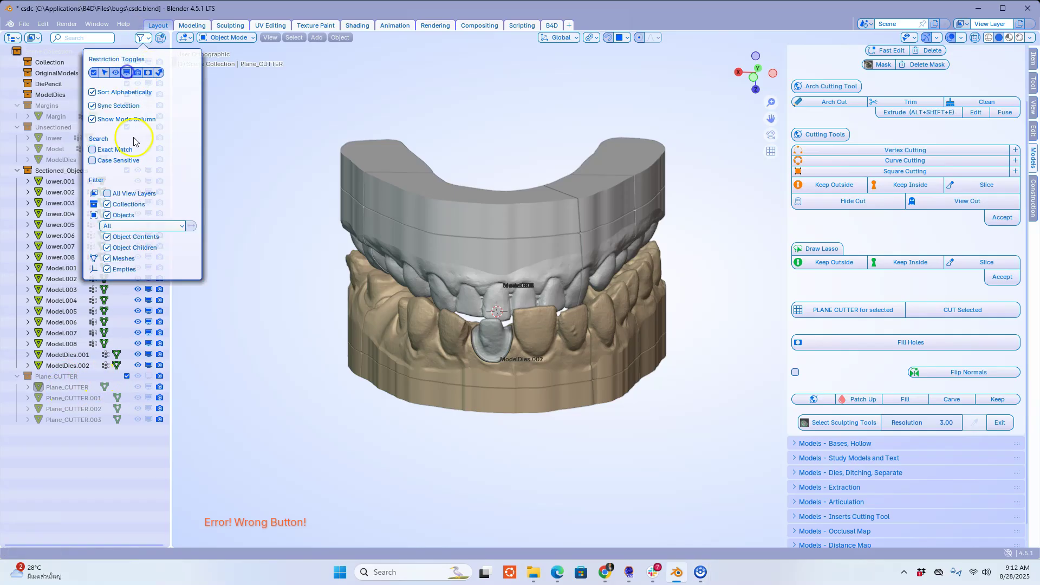
click(148, 376)
Step: Disable the single Plane_CUTTER plane in the viewport and turn off the whole Plane_CUTTER collection's viewport display
middle_drag(189, 377, 196, 325)
click(224, 218)
middle_drag(225, 217, 206, 311)
click(148, 387)
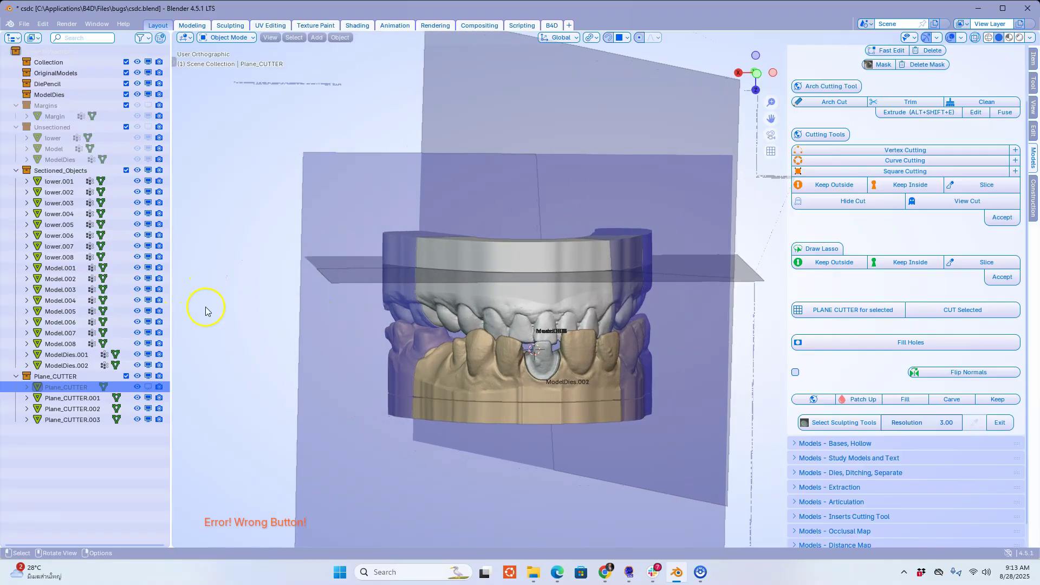
click(150, 377)
Step: Hide the front base section lower.004 and the adjoining base section lower.007 of the grey model
middle_drag(412, 336, 437, 263)
click(437, 264)
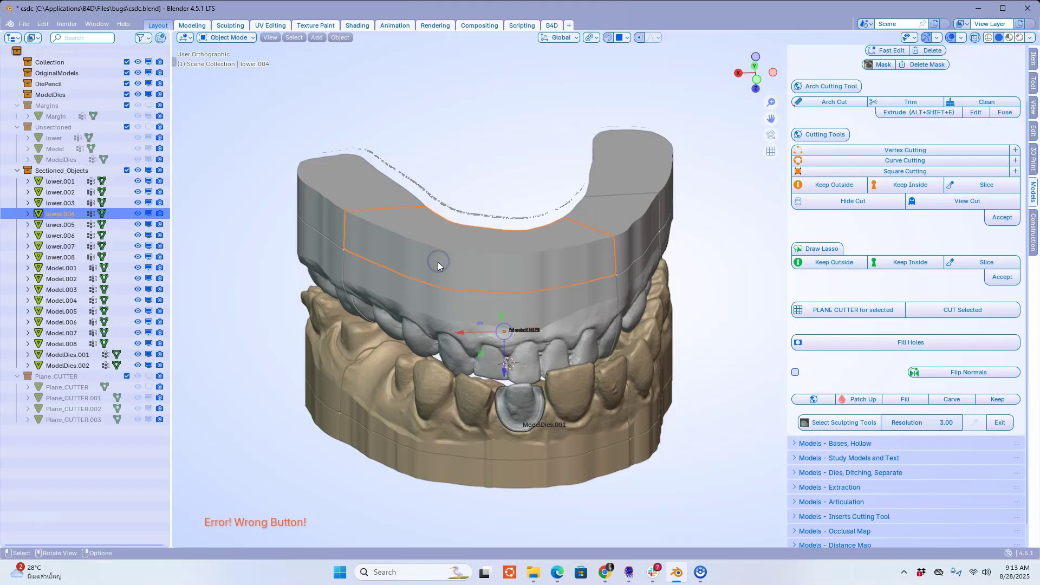
key(h)
click(395, 204)
key(h)
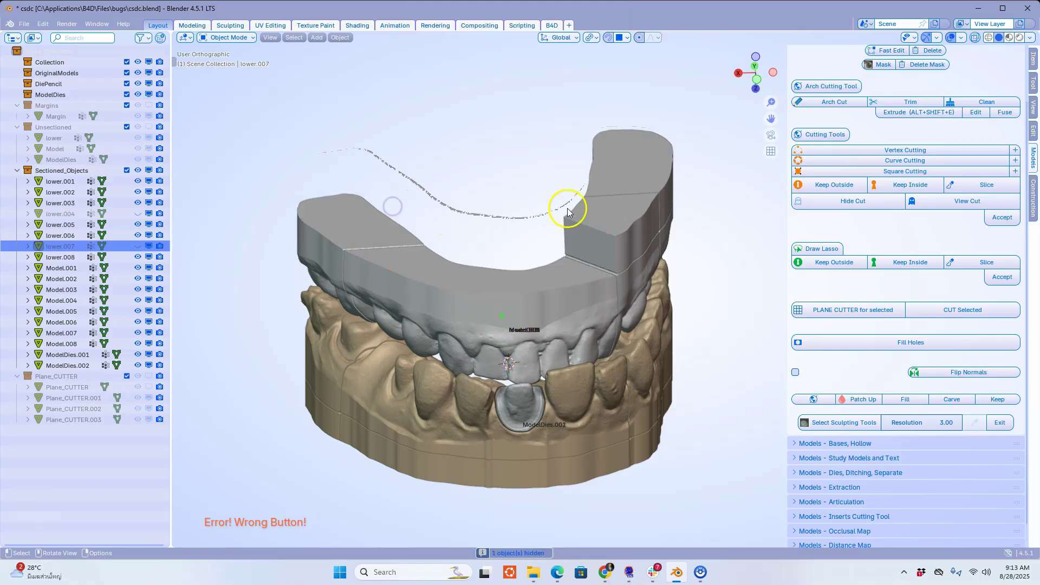